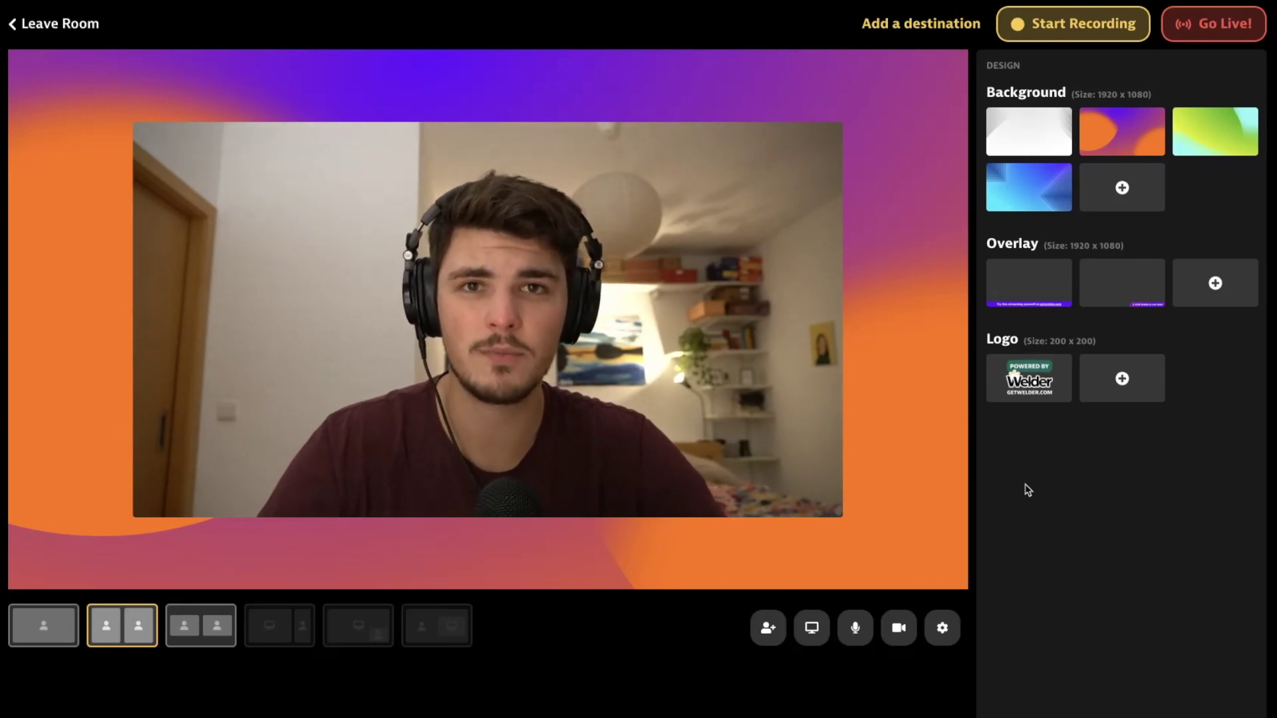
Review the available streaming destinations and close their settings
{"action": "left_click", "coordinate": [893, 27]}
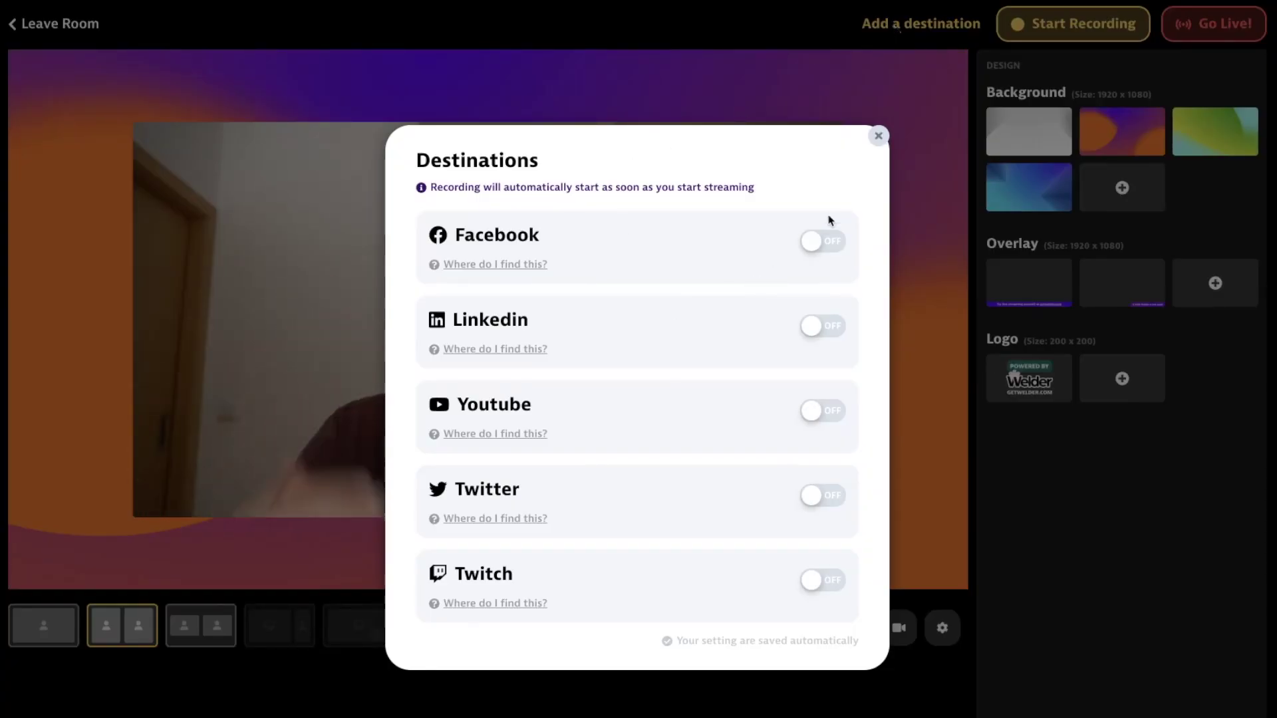
{"action": "left_click", "coordinate": [878, 138]}
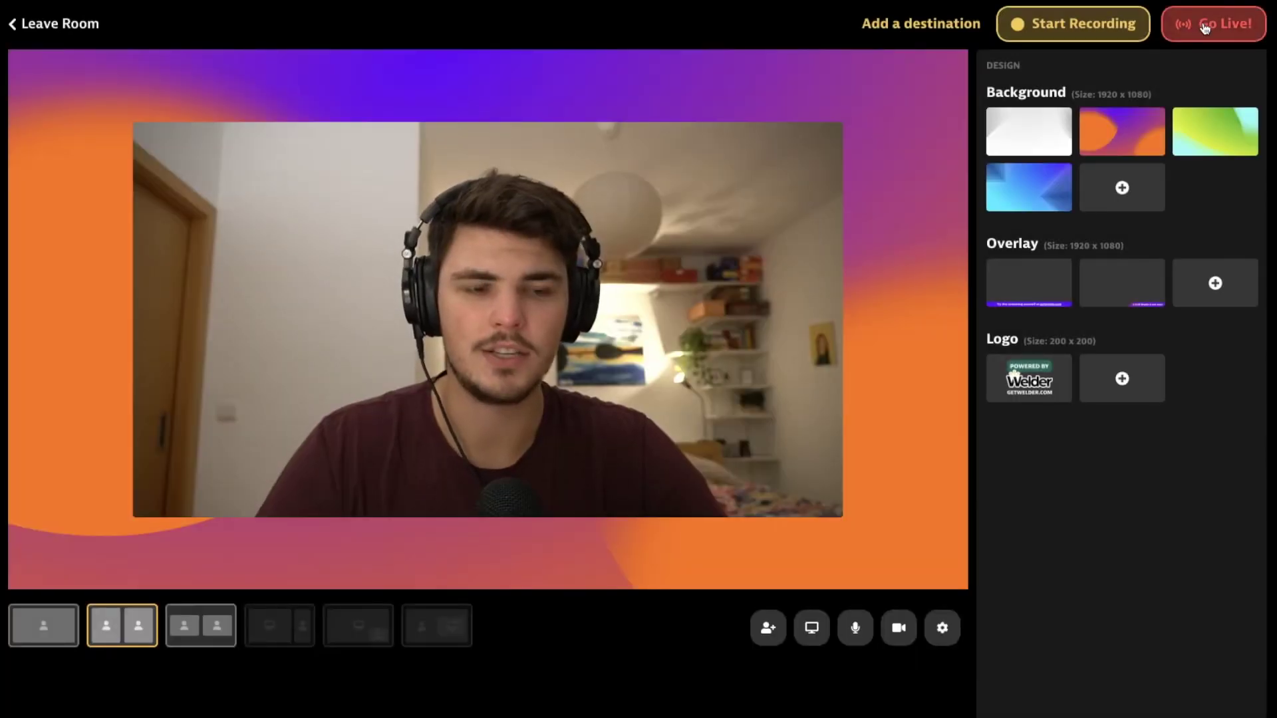
Try the white and blue backgrounds on the stream and return to the orange-and-purple background
{"action": "mouse_move", "coordinate": [1108, 120]}
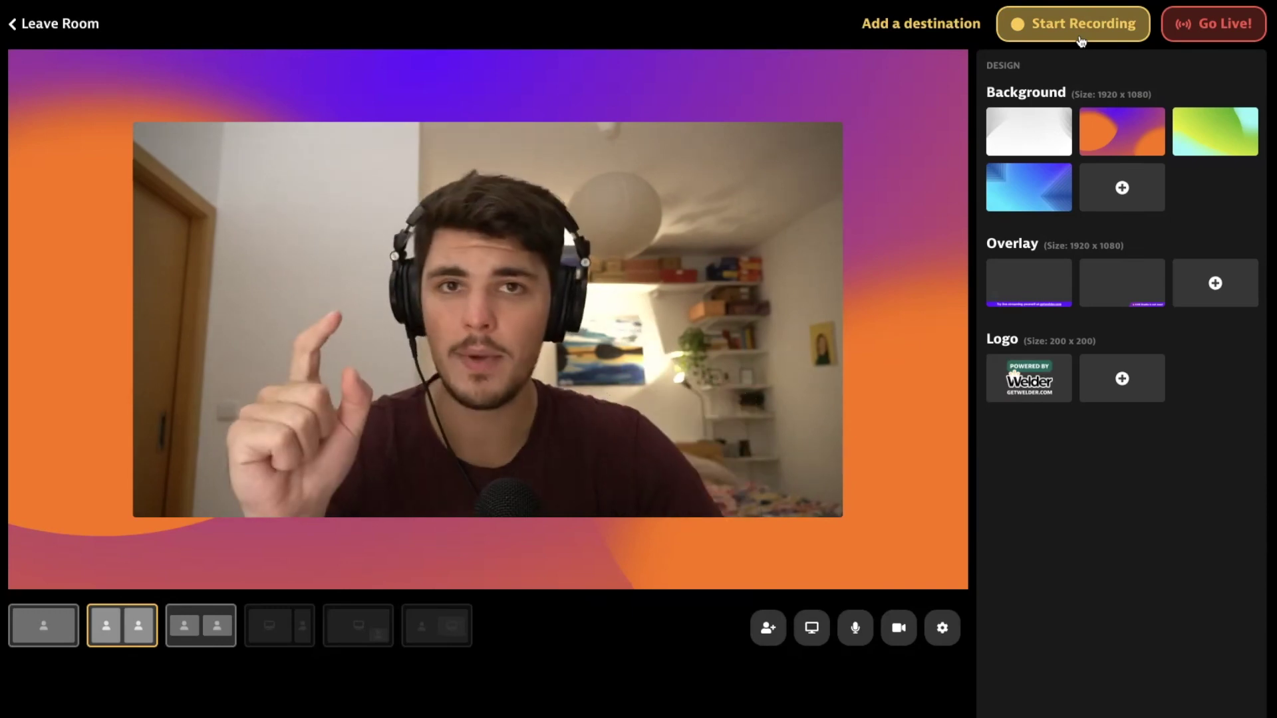
{"action": "left_click", "coordinate": [1037, 133]}
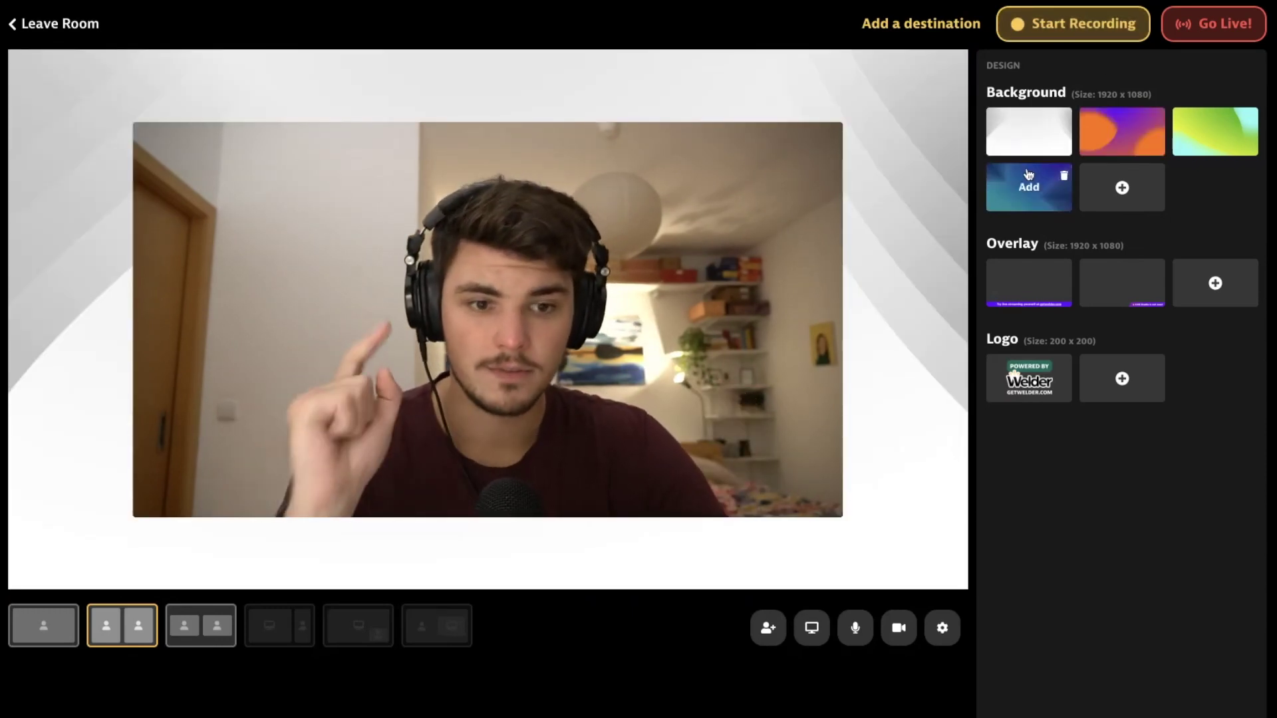
{"action": "left_click", "coordinate": [1028, 174]}
{"action": "left_click", "coordinate": [1113, 155]}
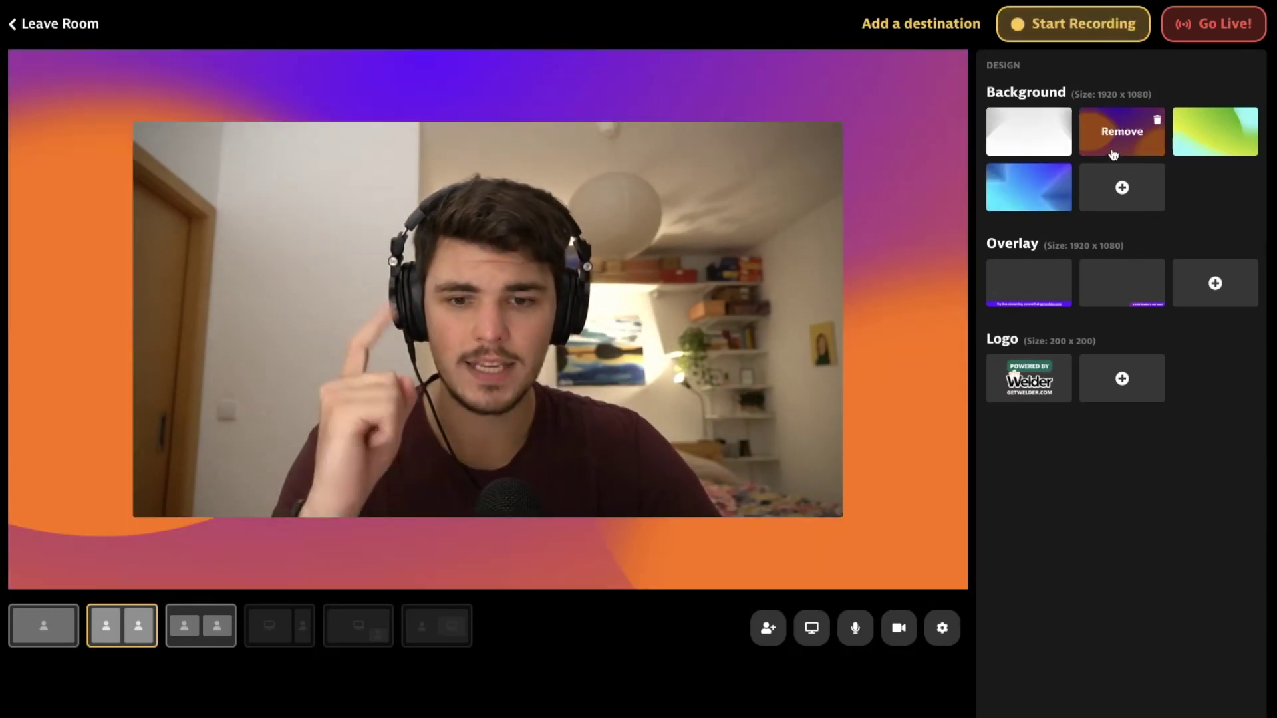
Put the "LIVE Studio is out now!" overlay and the Powered by Welder logo on the stream after trying the getwelder.com banner
{"action": "left_click", "coordinate": [1029, 278]}
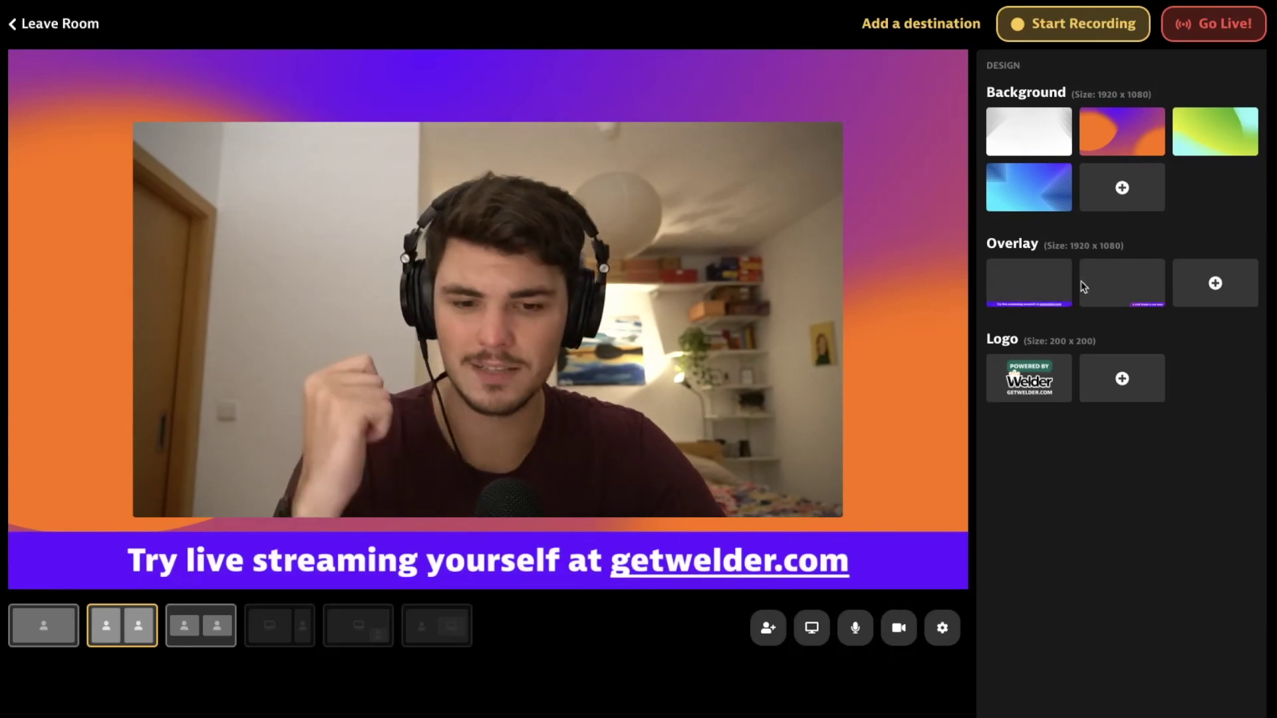
{"action": "left_click", "coordinate": [1103, 282]}
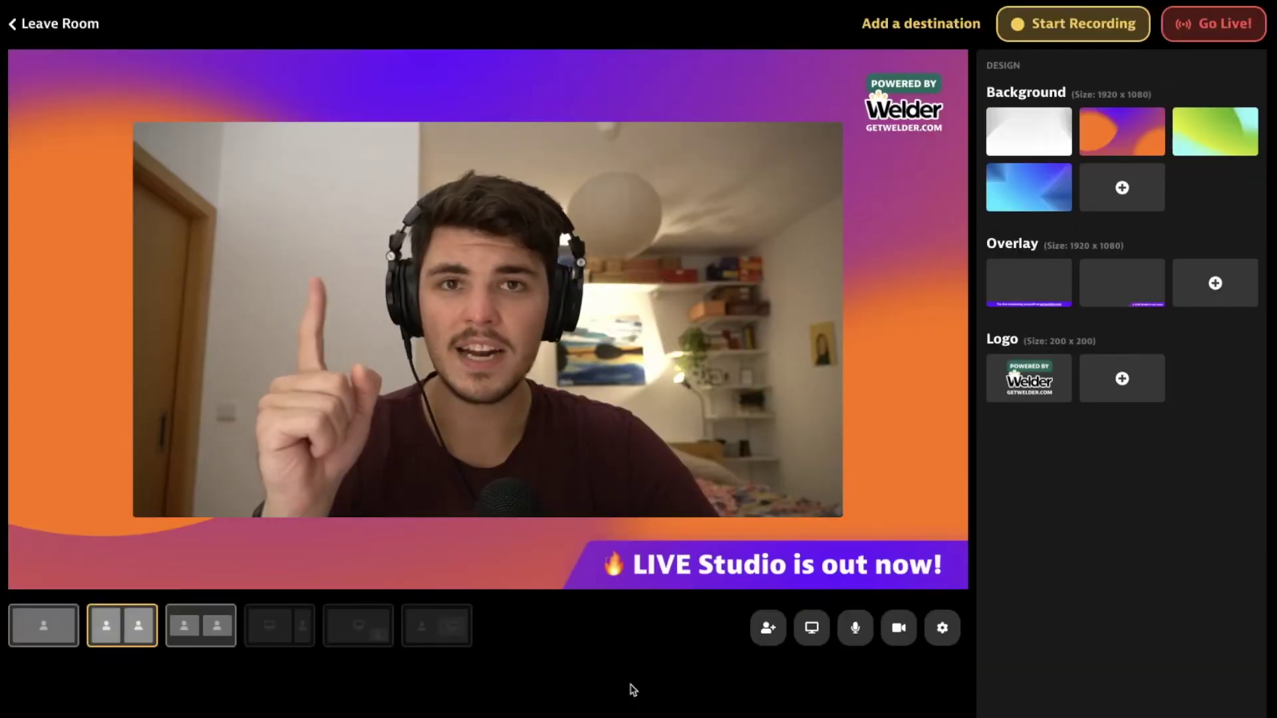
Copy the guest invite link for the studio room and close the invitation dialog
{"action": "left_click", "coordinate": [770, 642]}
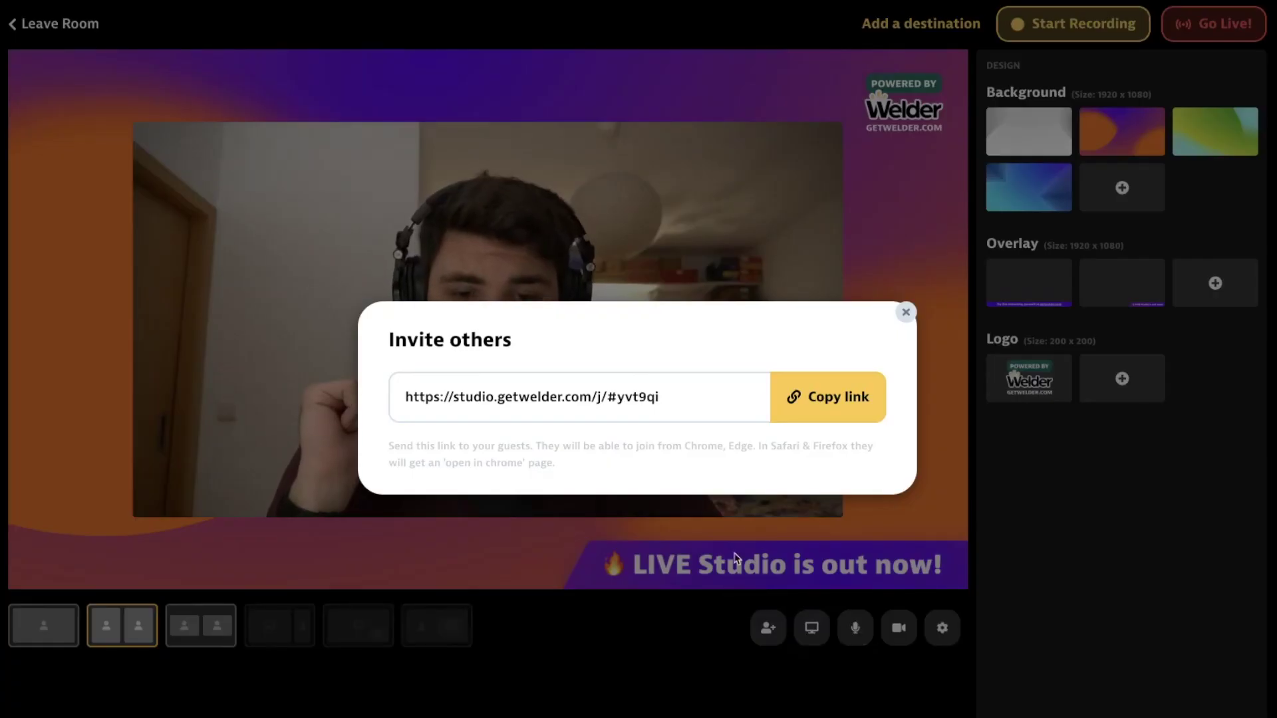
{"action": "left_click", "coordinate": [819, 416]}
{"action": "left_click", "coordinate": [906, 312]}
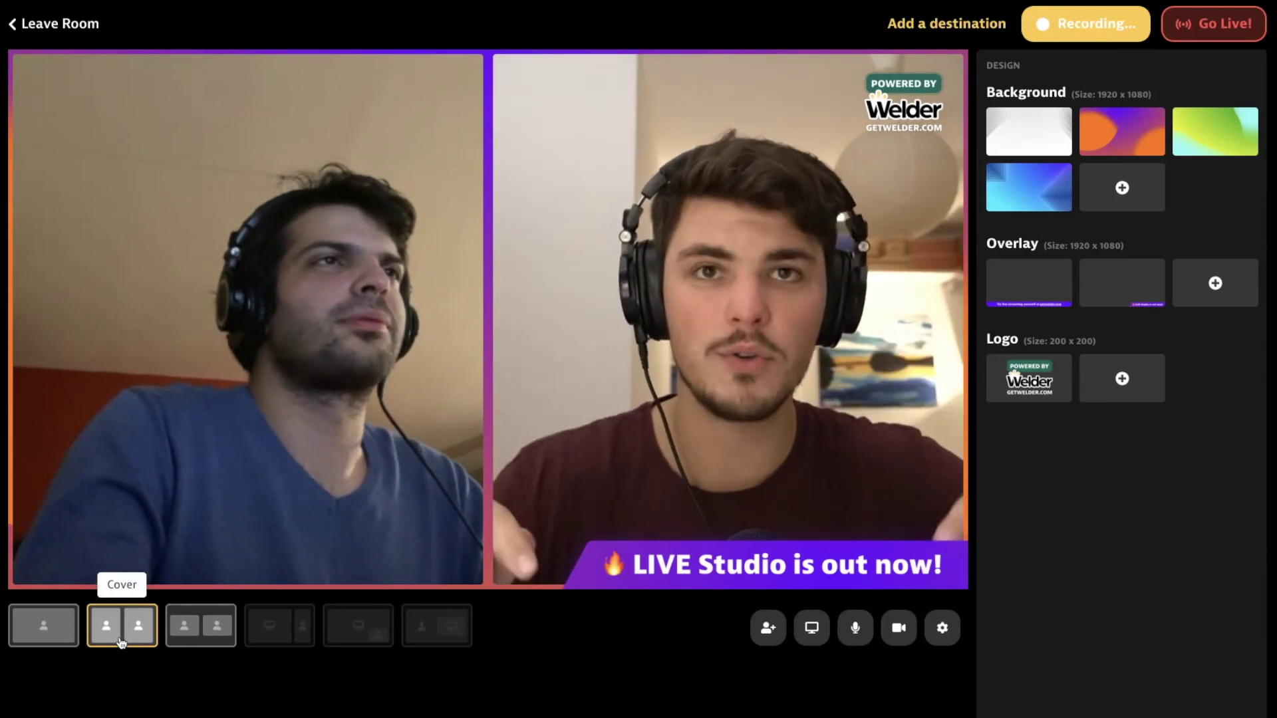
Try the framed two-person layout and the single-speaker layout, and return to the Cover layout
{"action": "left_click", "coordinate": [187, 635]}
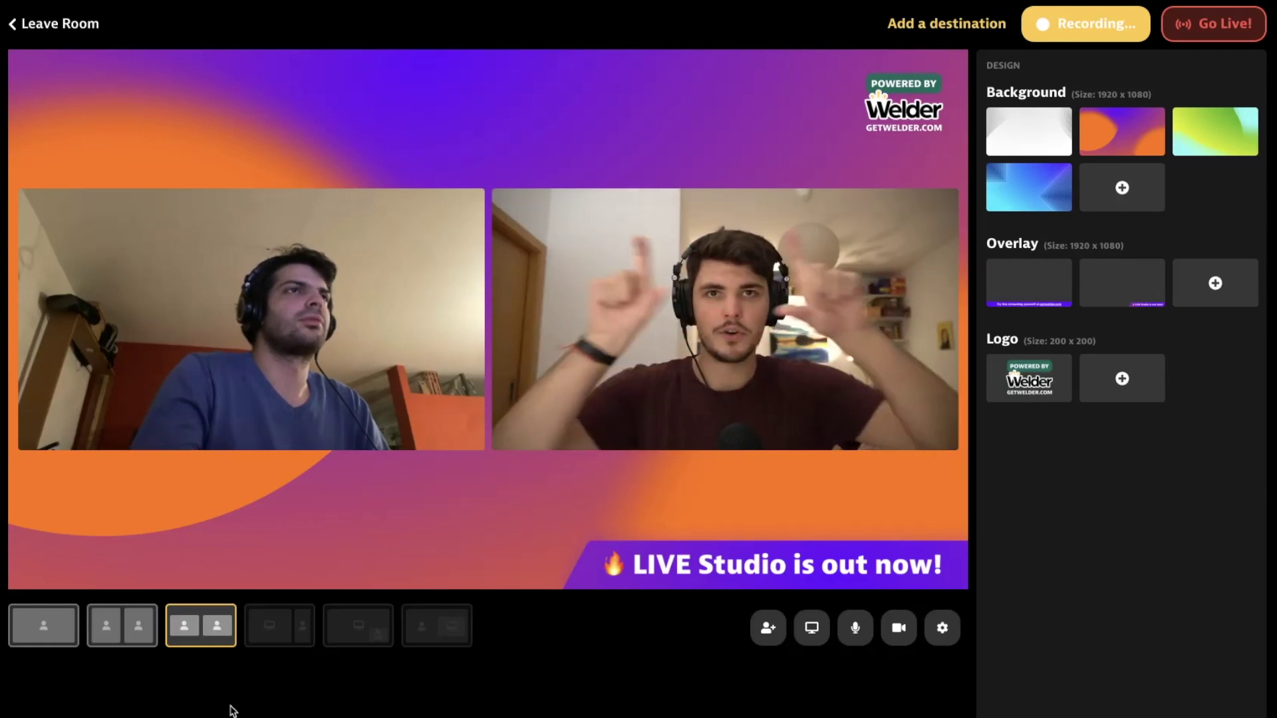
{"action": "left_click", "coordinate": [43, 626]}
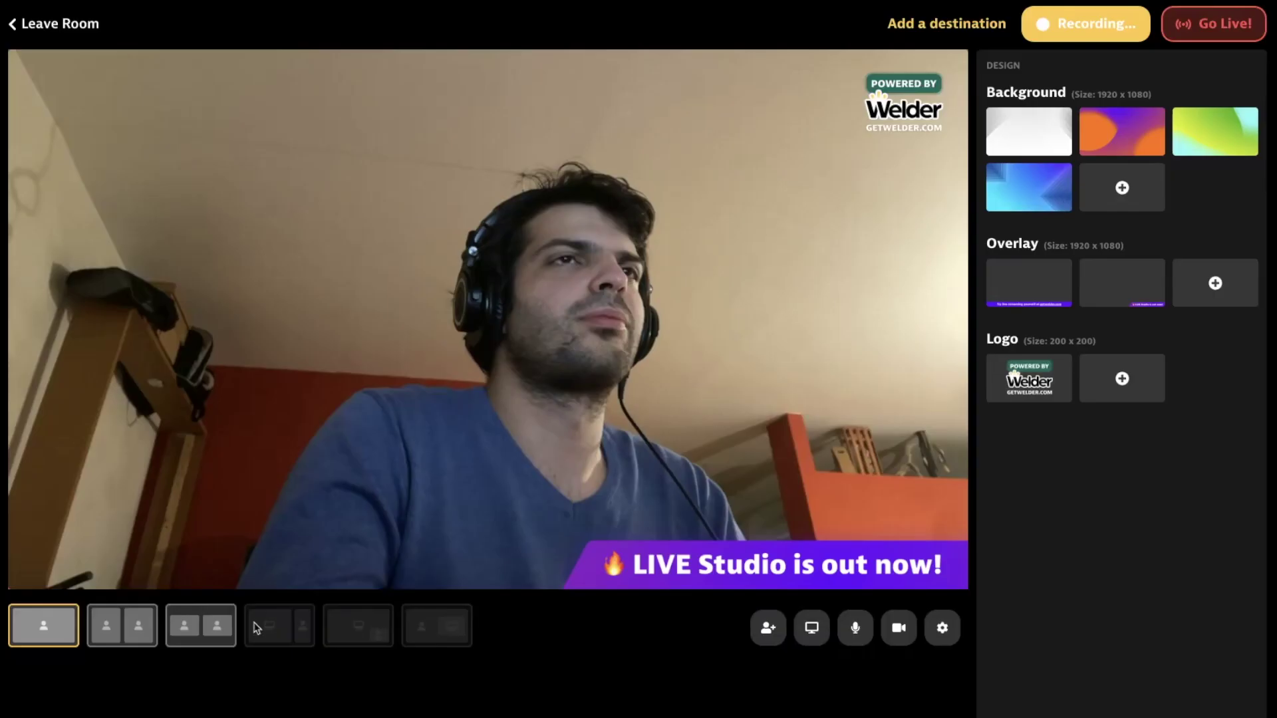
{"action": "left_click", "coordinate": [148, 632]}
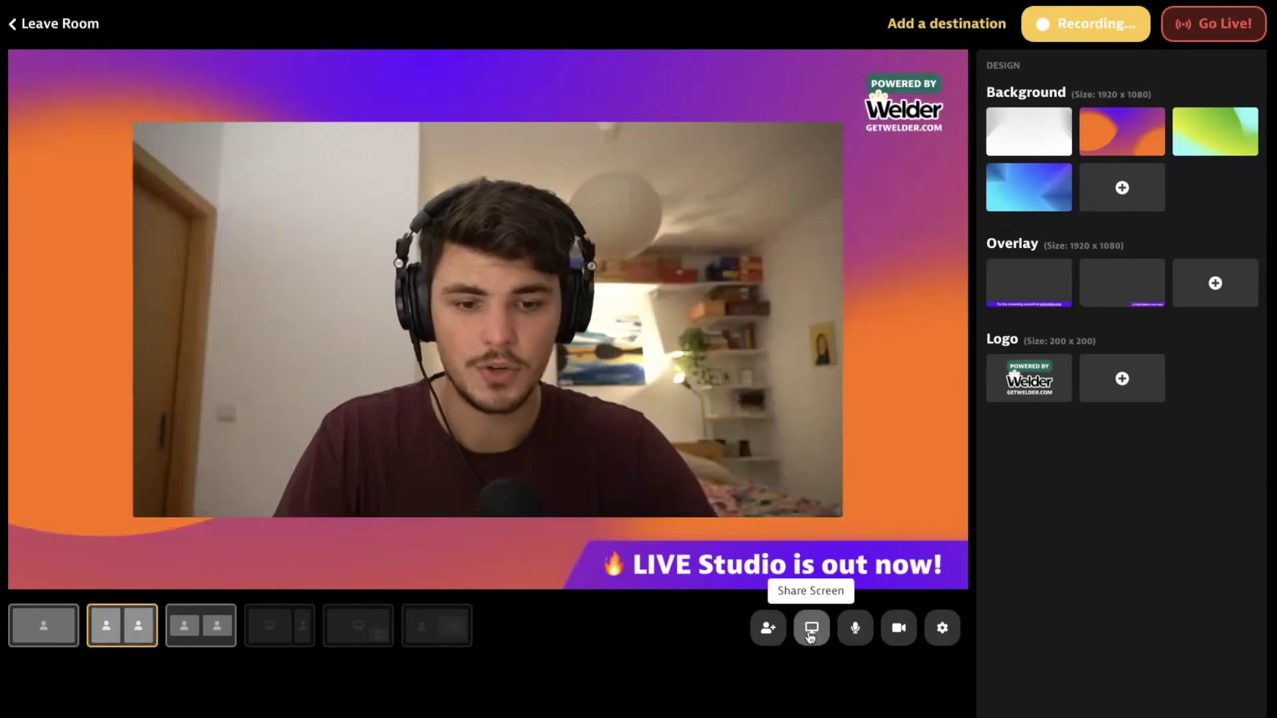
Share the second listed Welder Studio Chrome tab with tab audio and return to the studio room
{"action": "left_click", "coordinate": [812, 628]}
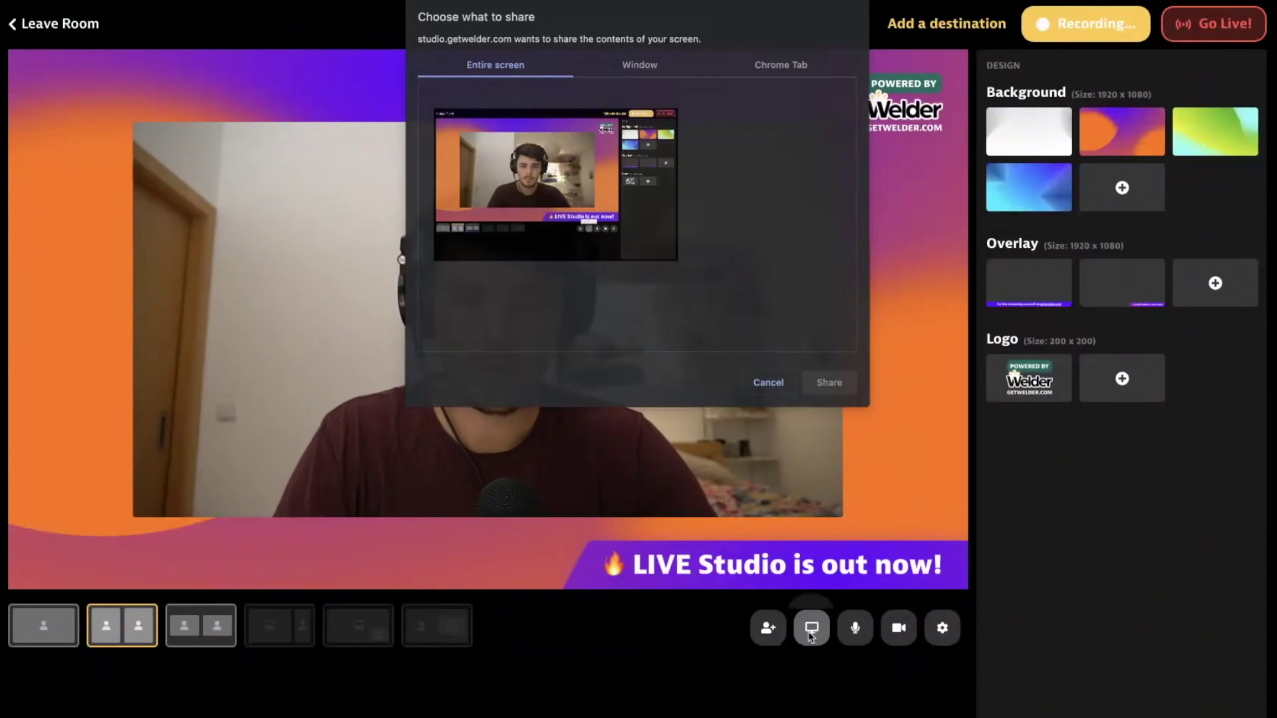
{"action": "left_click", "coordinate": [750, 71]}
{"action": "left_click", "coordinate": [519, 124]}
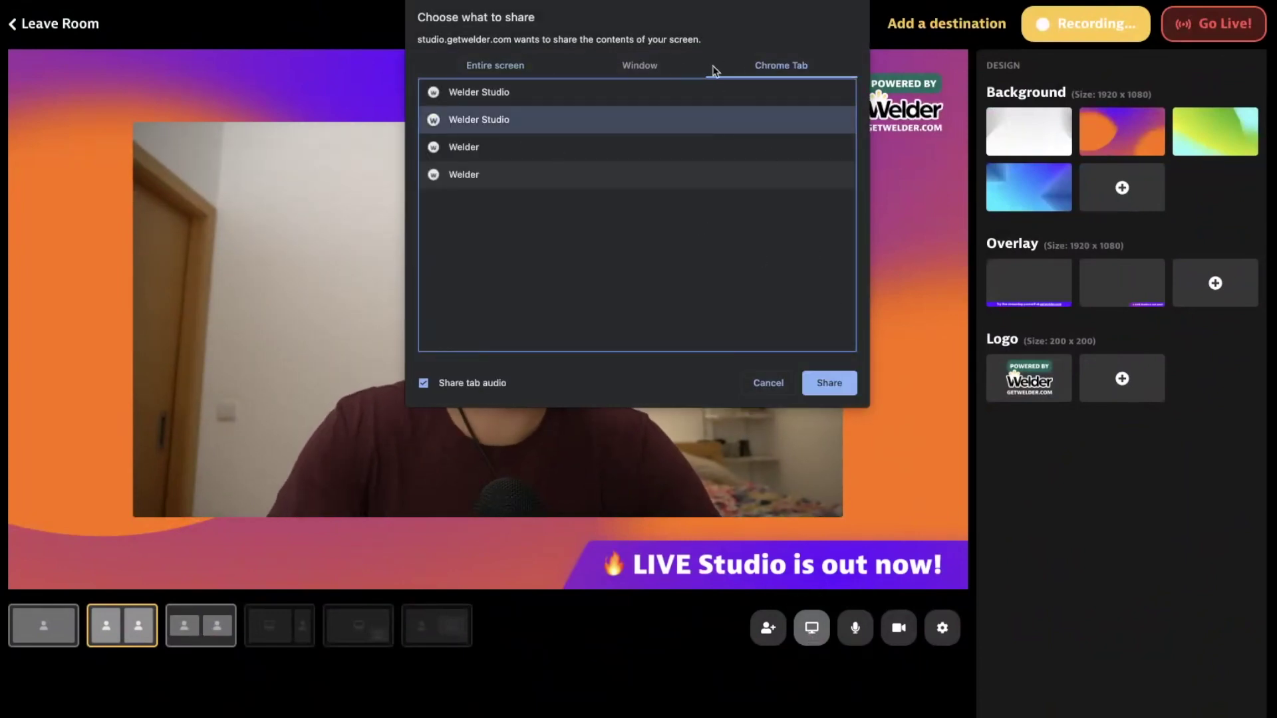
{"action": "left_click", "coordinate": [828, 384]}
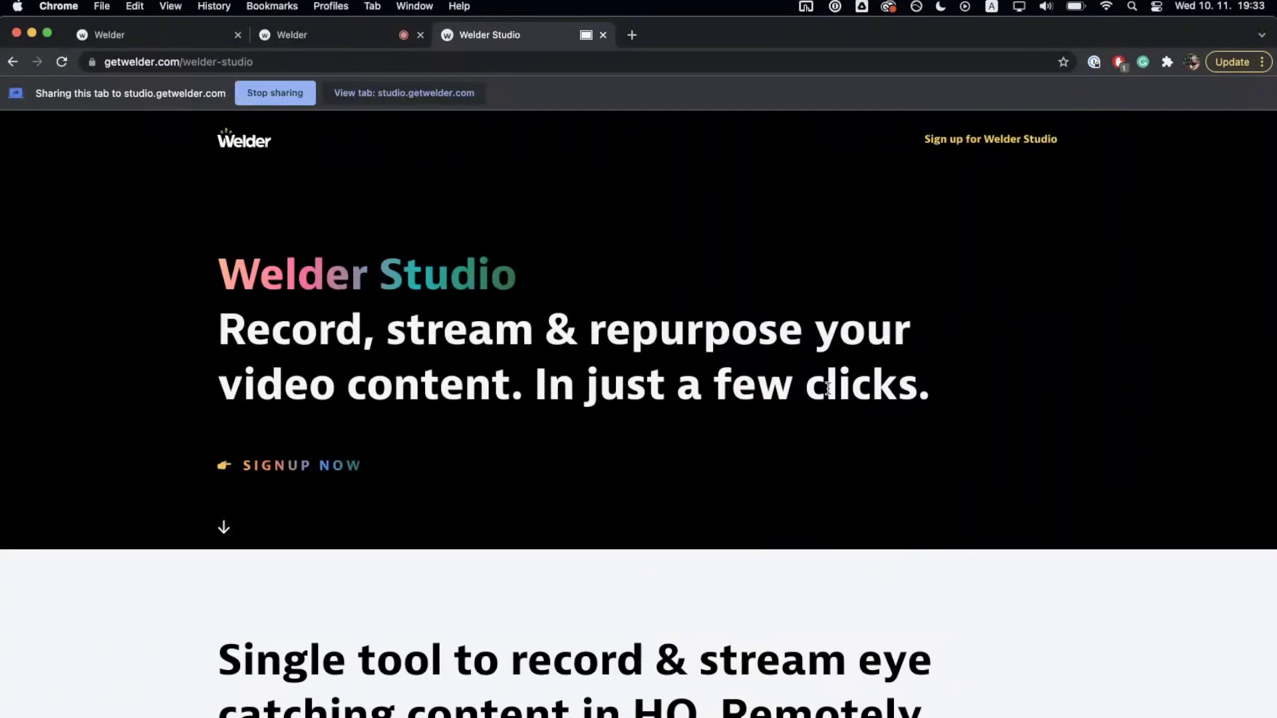
{"action": "key", "text": "ctrl+Right"}
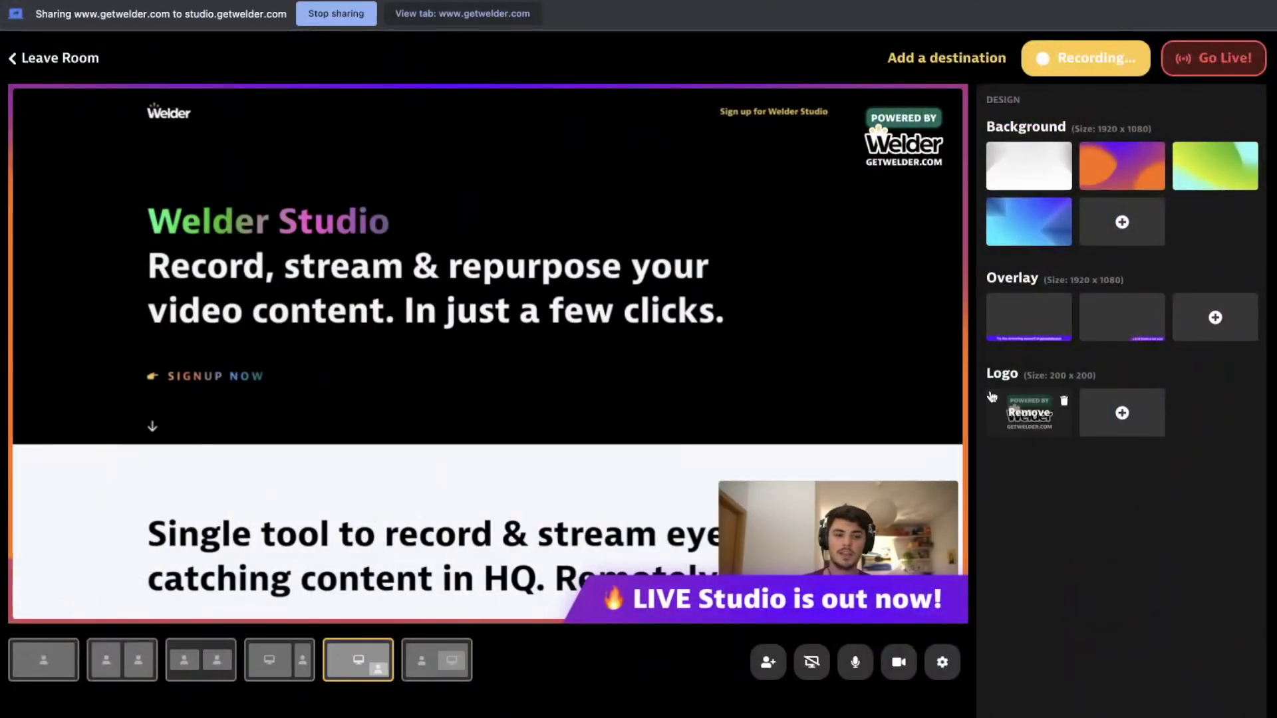
Remove the "LIVE Studio is out now!" overlay and try the screenshare layouts, ending on screenshare with dominant speaker in the background
{"action": "left_click", "coordinate": [1123, 319]}
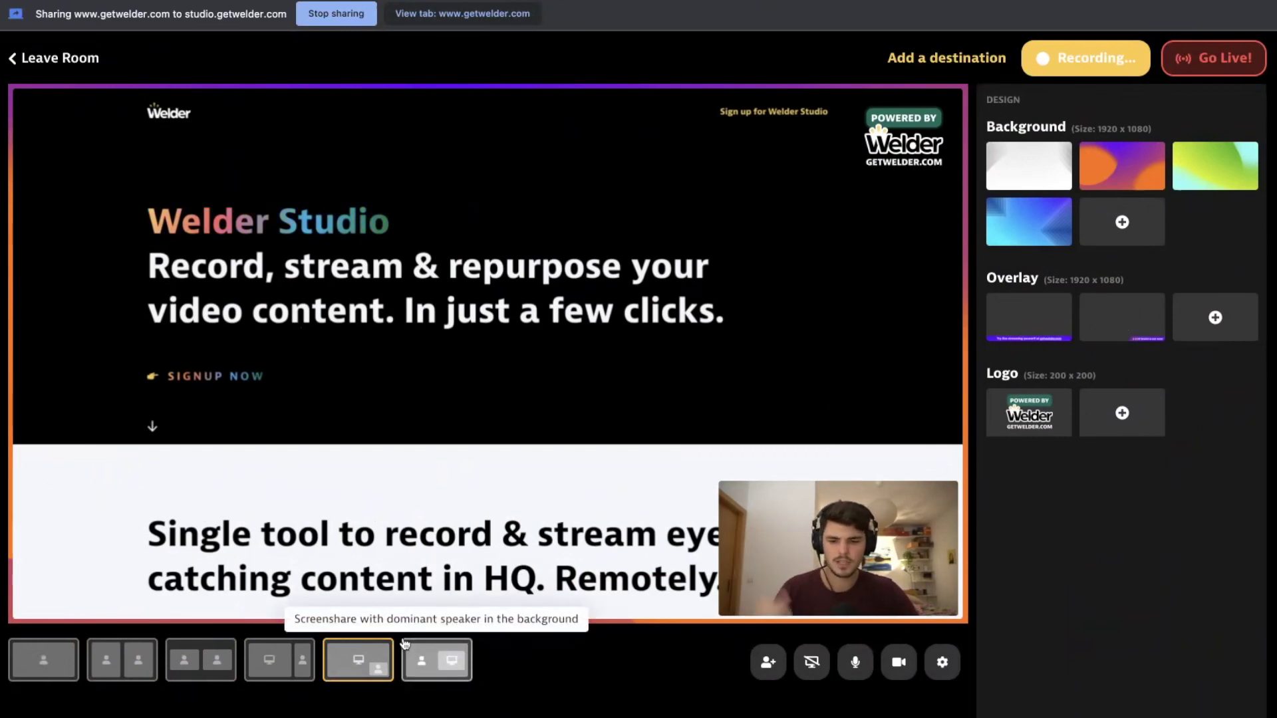
{"action": "left_click", "coordinate": [285, 667]}
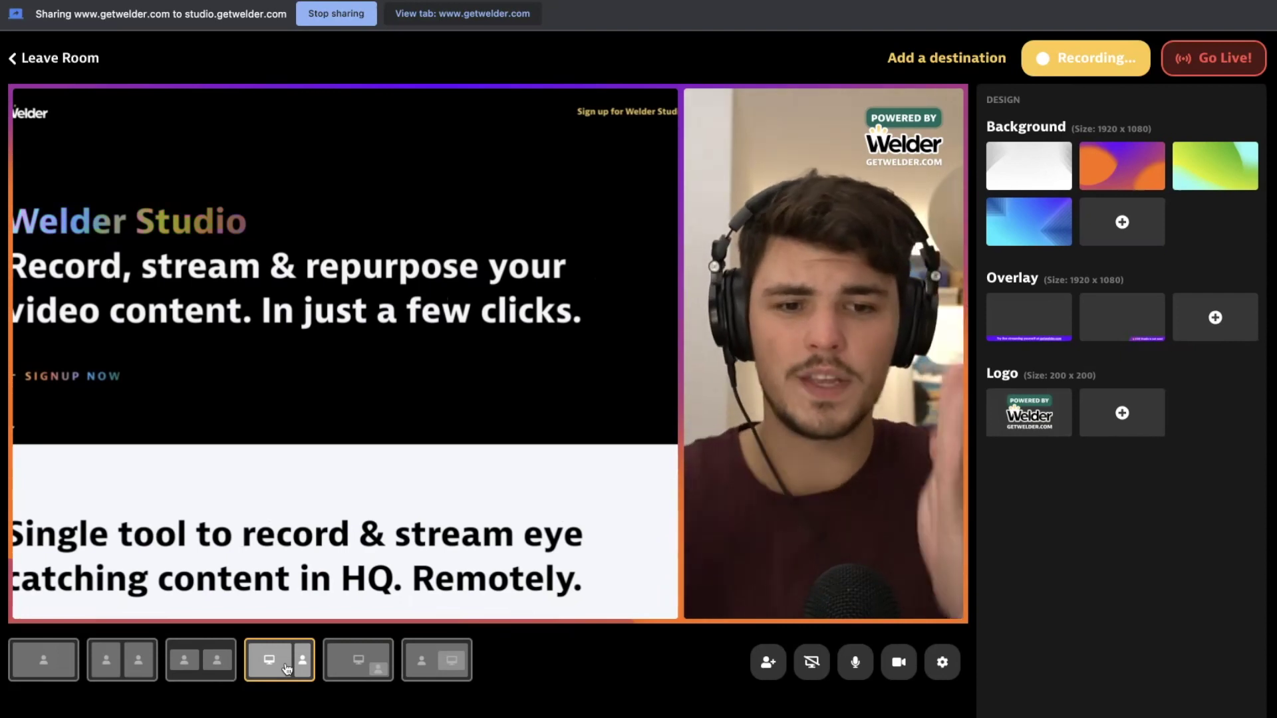
{"action": "left_click", "coordinate": [358, 659]}
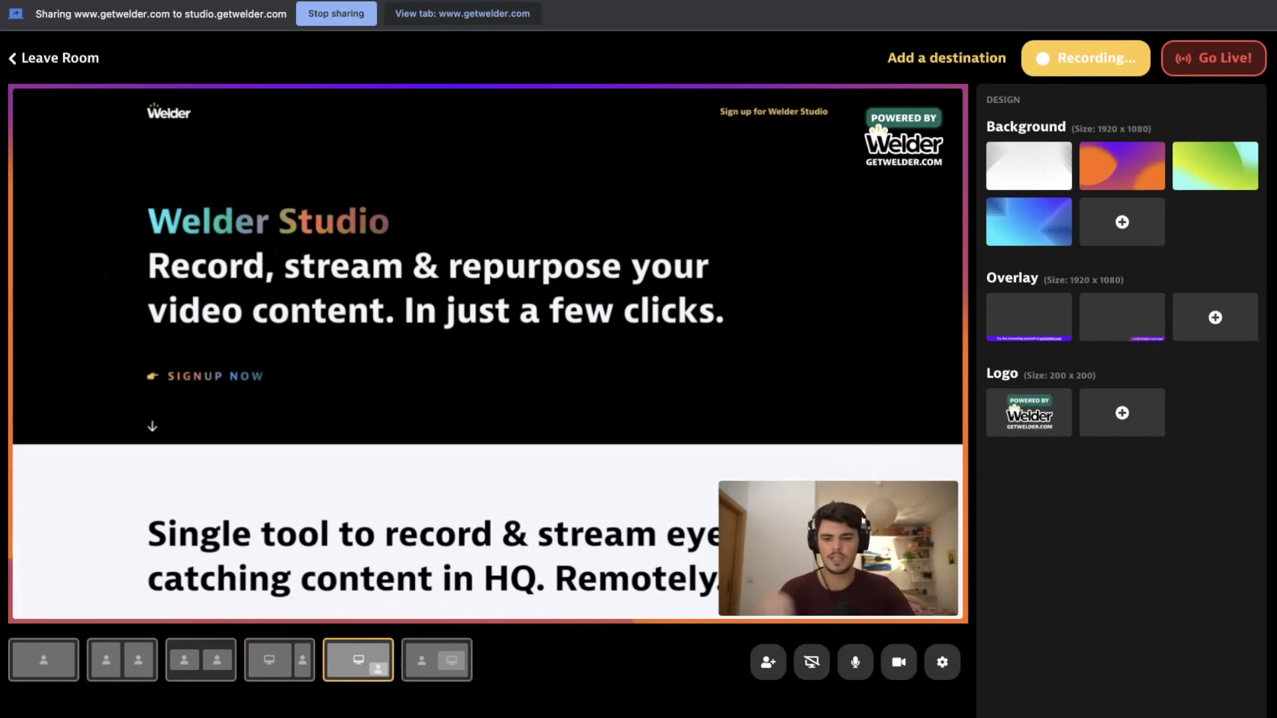
{"action": "left_click", "coordinate": [463, 649]}
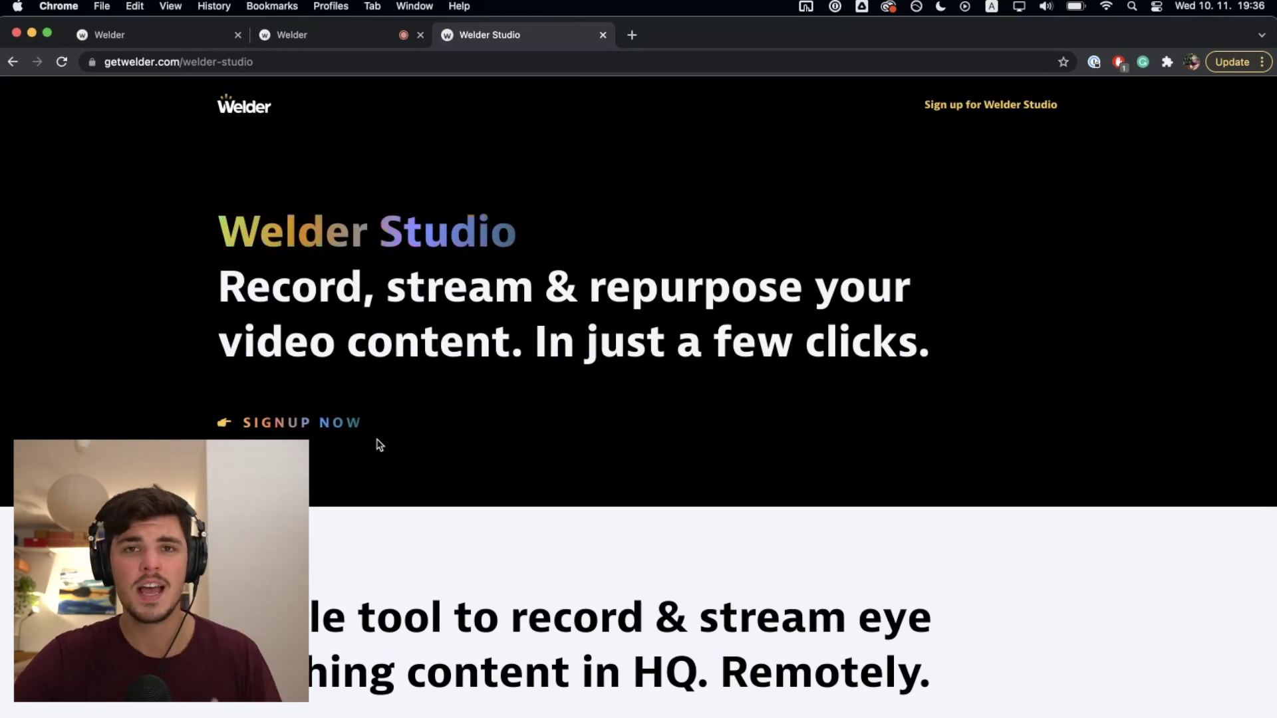
Examine the Welder Studio web page's sections on remote recording and streaming, transcript-based editing, and repurposing recordings into multiple content formats
{"action": "scroll", "coordinate": [379, 445], "scroll_direction": "down", "scroll_amount": 8}
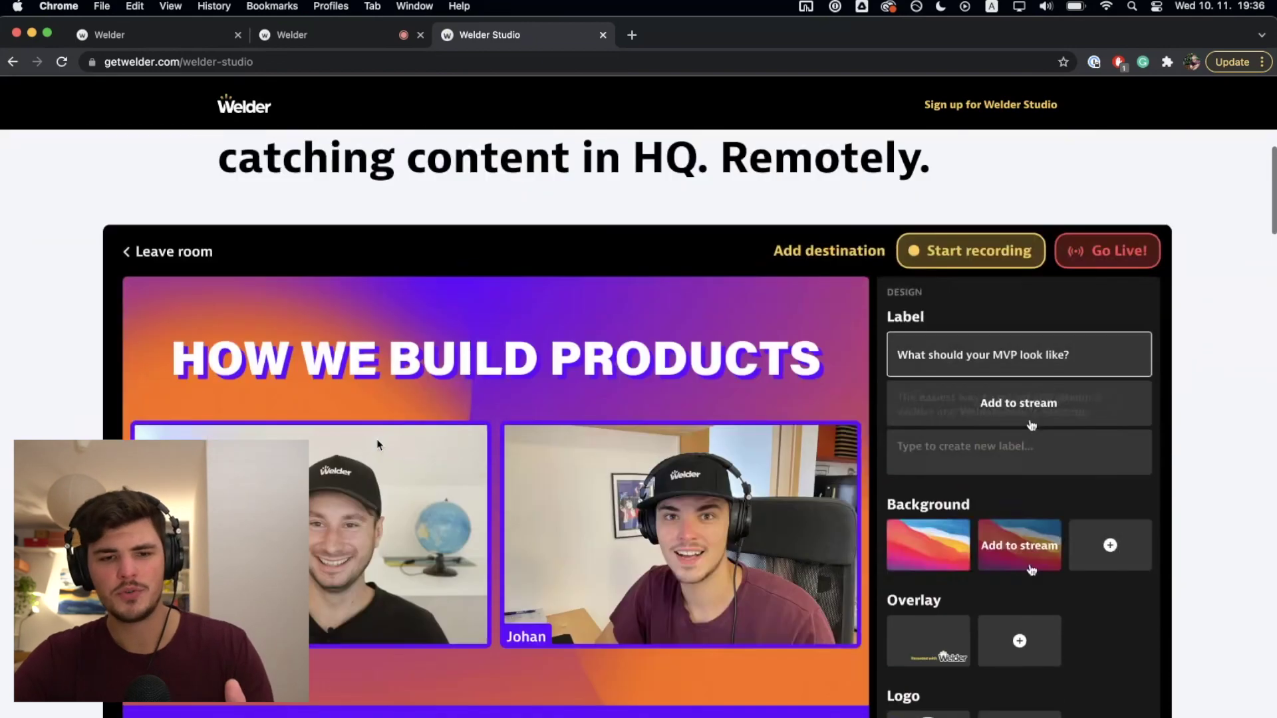
{"action": "scroll", "coordinate": [379, 444], "scroll_direction": "up", "scroll_amount": 2}
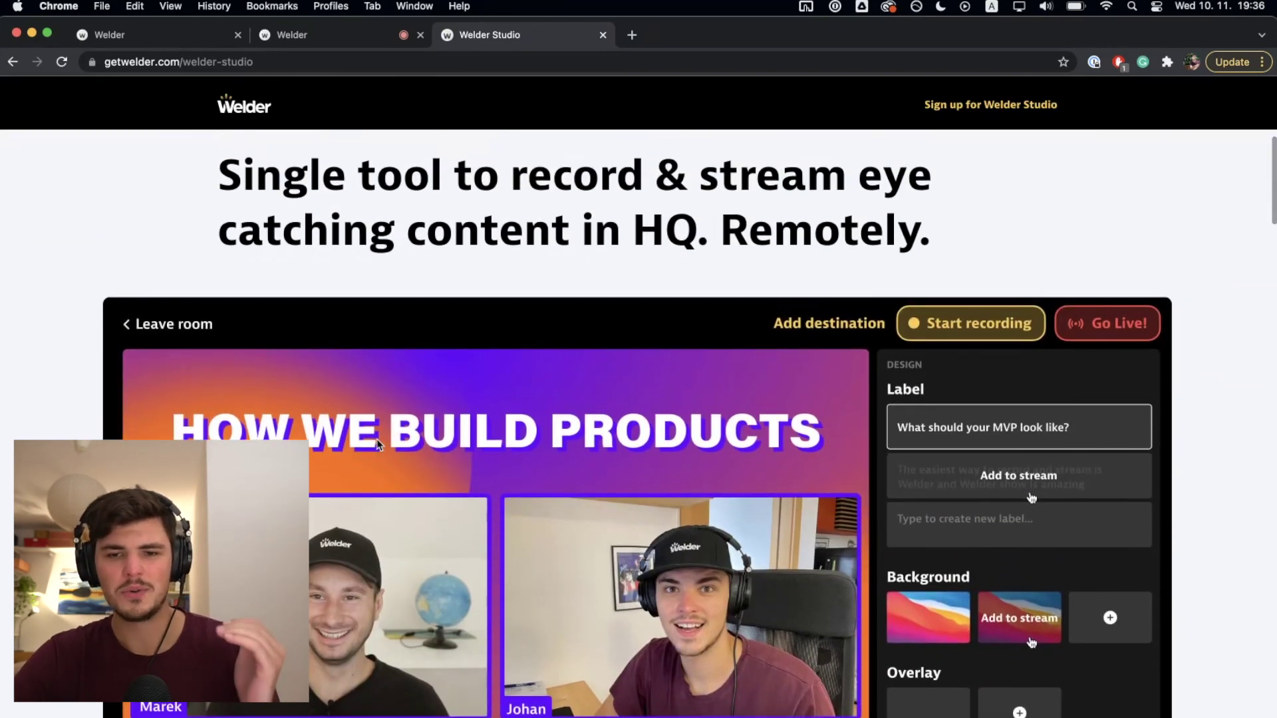
{"action": "scroll", "coordinate": [377, 444], "scroll_direction": "down", "scroll_amount": 5}
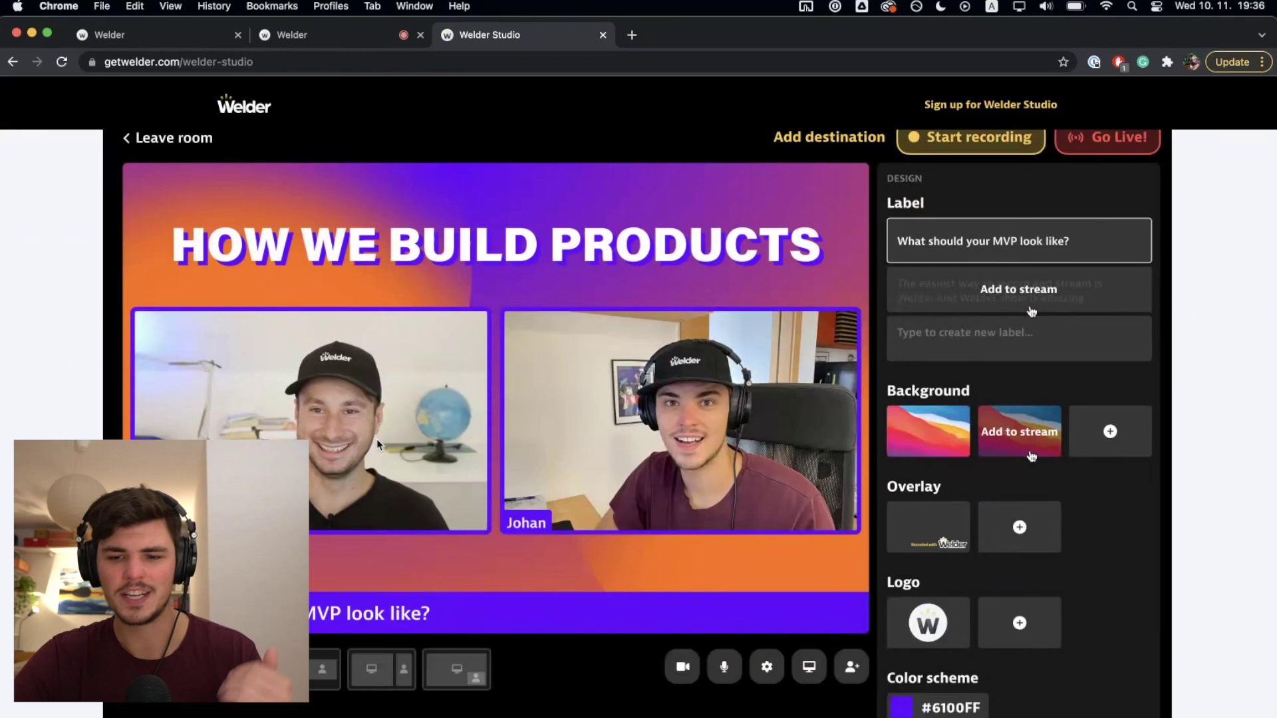
{"action": "scroll", "coordinate": [377, 444], "scroll_direction": "up", "scroll_amount": 1}
{"action": "scroll", "coordinate": [377, 445], "scroll_direction": "down", "scroll_amount": 10}
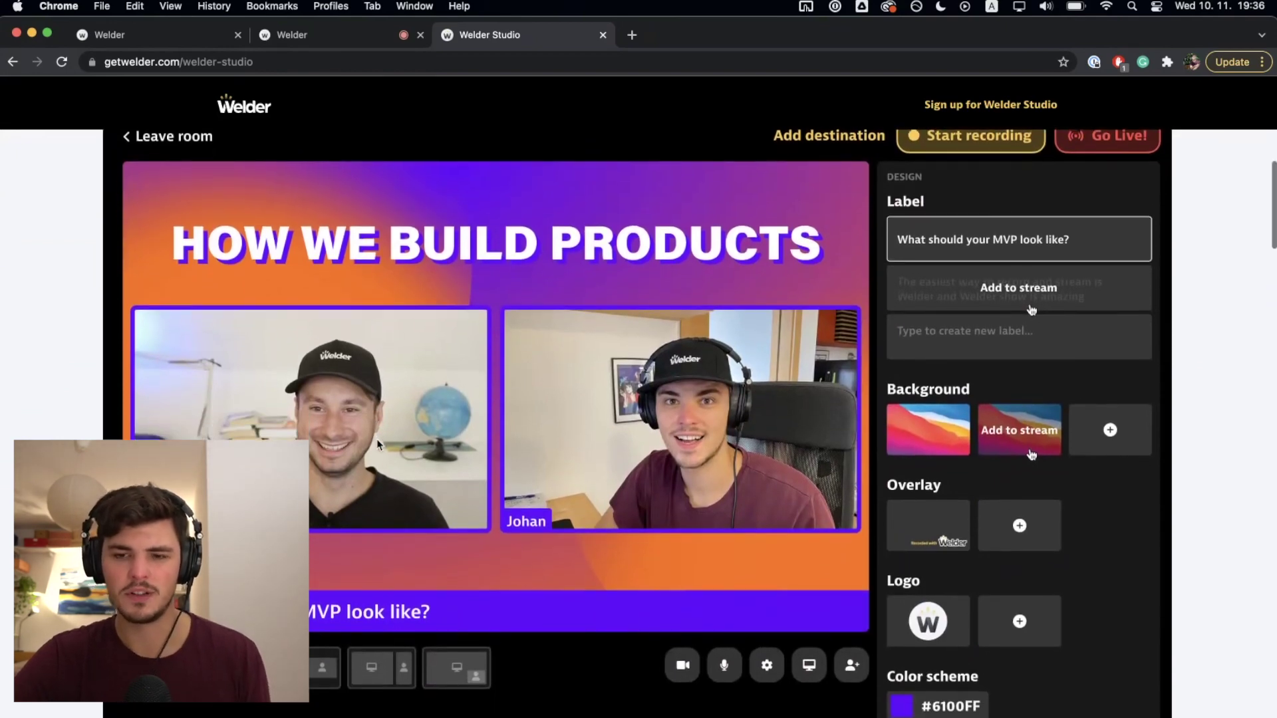
{"action": "scroll", "coordinate": [692, 544], "scroll_direction": "down", "scroll_amount": 4}
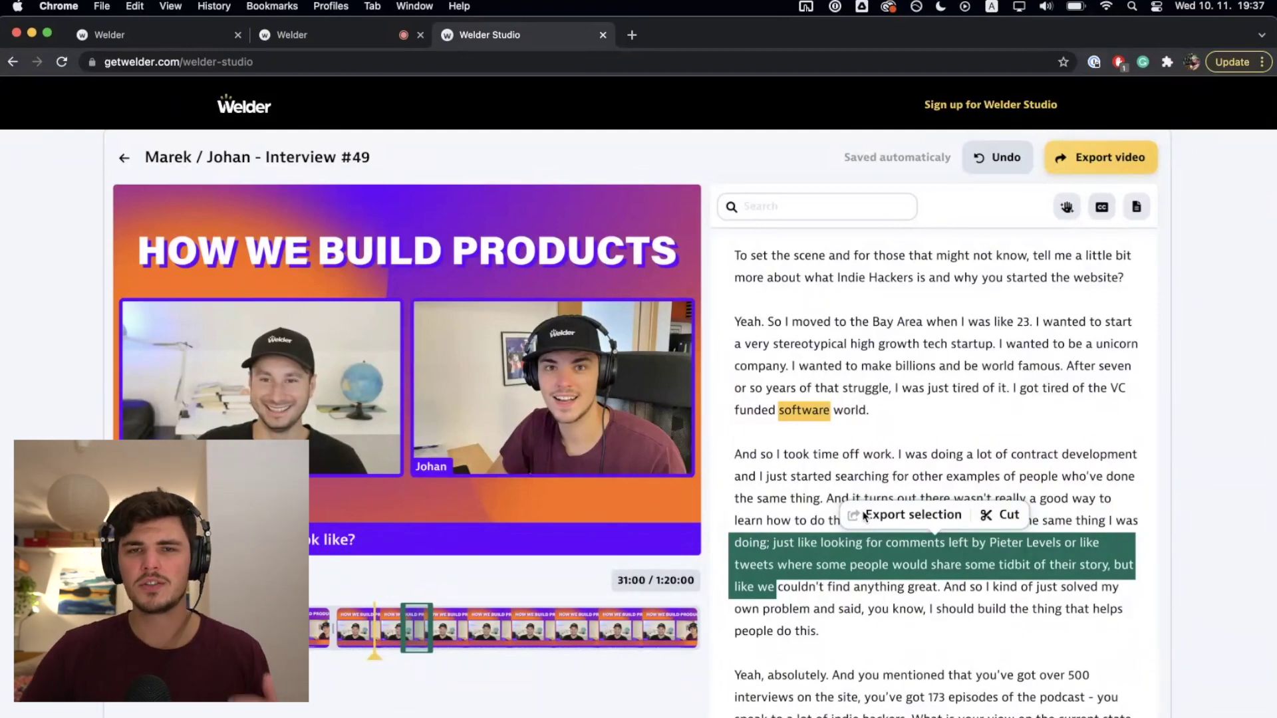
{"action": "scroll", "coordinate": [863, 516], "scroll_direction": "down", "scroll_amount": 10}
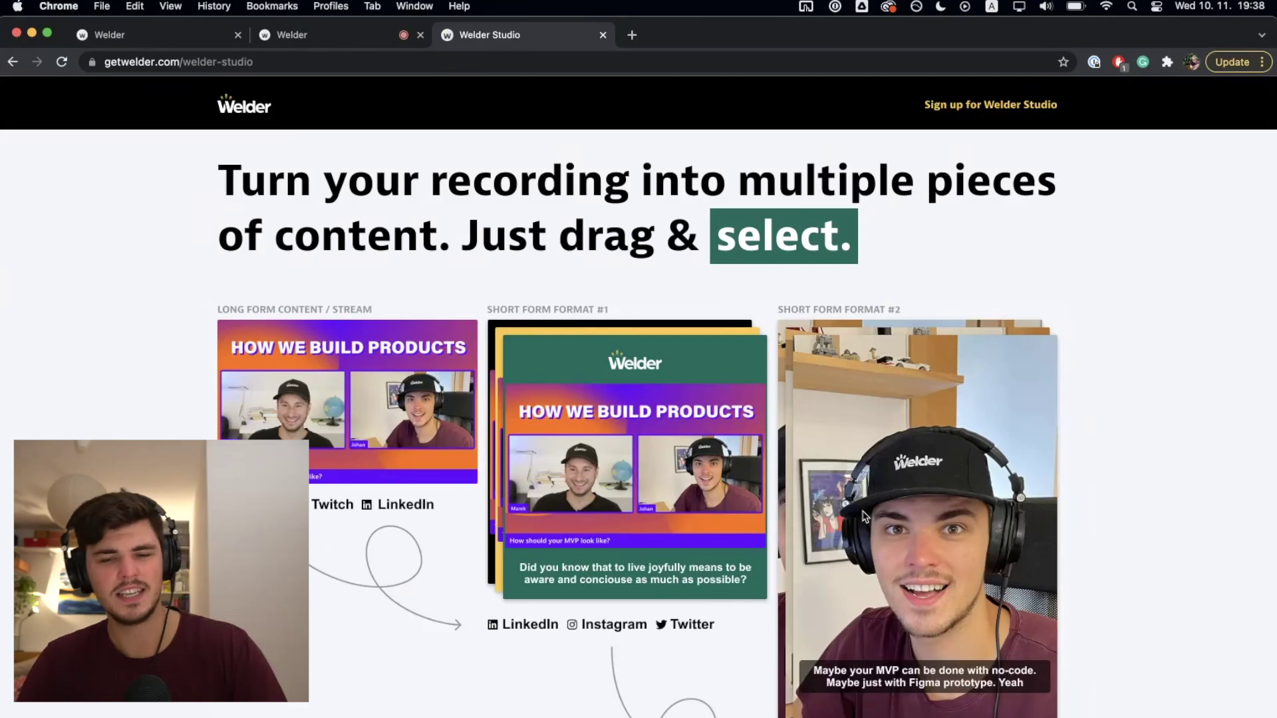
{"action": "scroll", "coordinate": [864, 515], "scroll_direction": "down", "scroll_amount": 3}
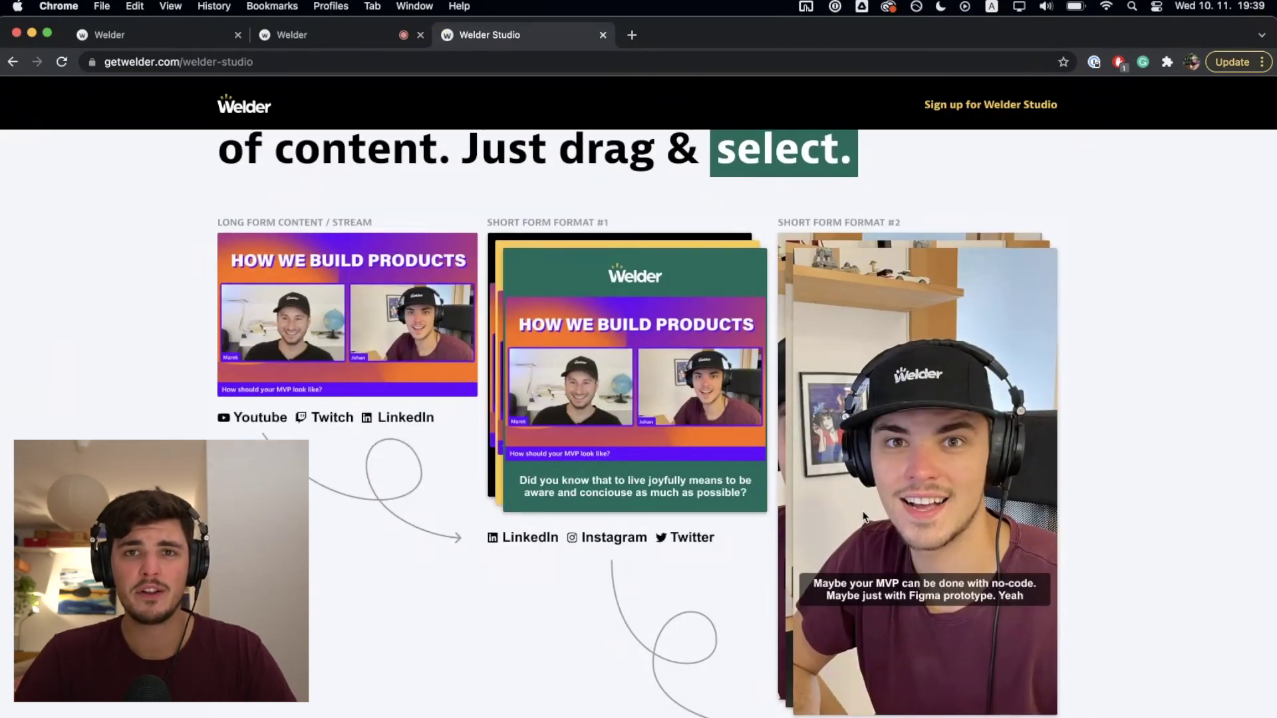